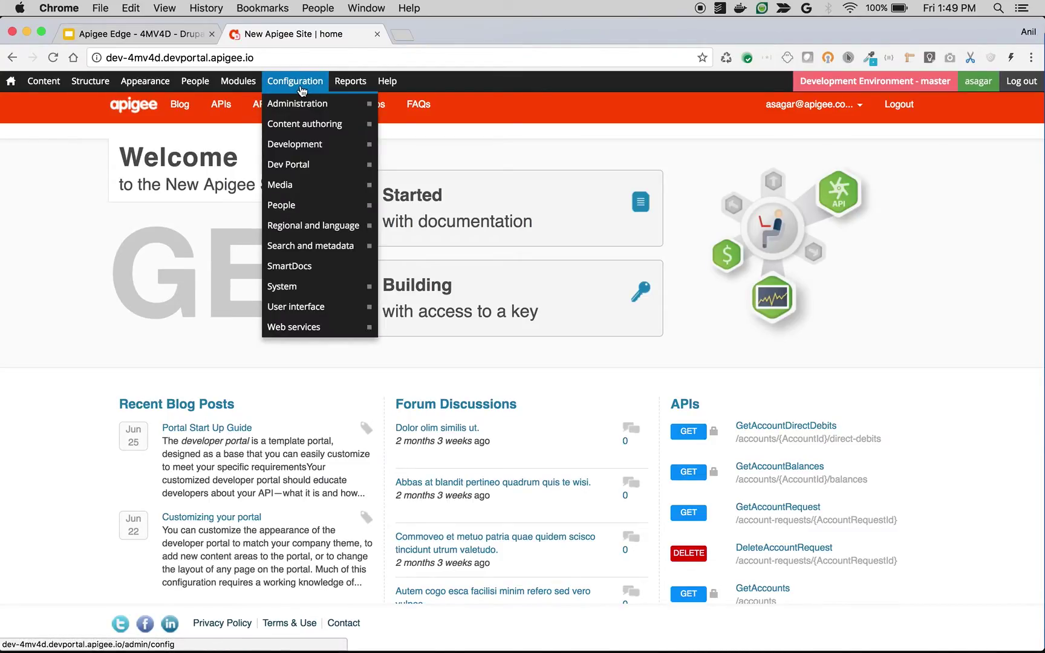
Open the Dev Portal Connection Configuration page from the Configuration menu.
mouse_move(288, 164)
click(302, 164)
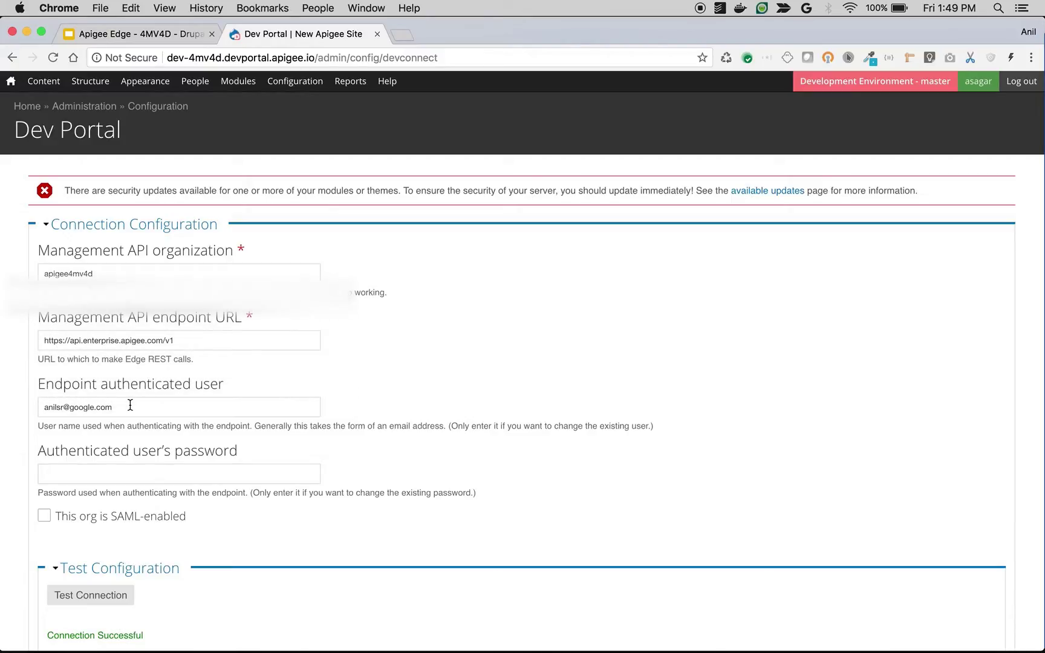
scroll(127, 440, down, 2)
scroll(126, 443, down, 3)
scroll(127, 443, down, 1)
Run Test Connection to confirm the Edge connection succeeds, then move to Terminal.
click(100, 311)
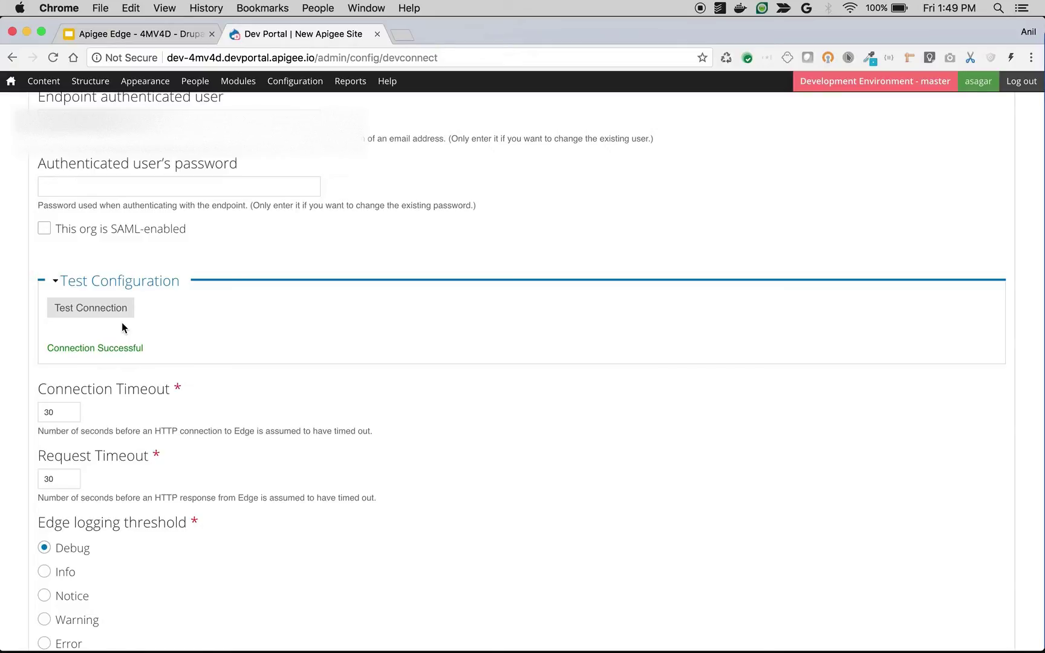
scroll(121, 322, up, 1)
scroll(122, 322, up, 5)
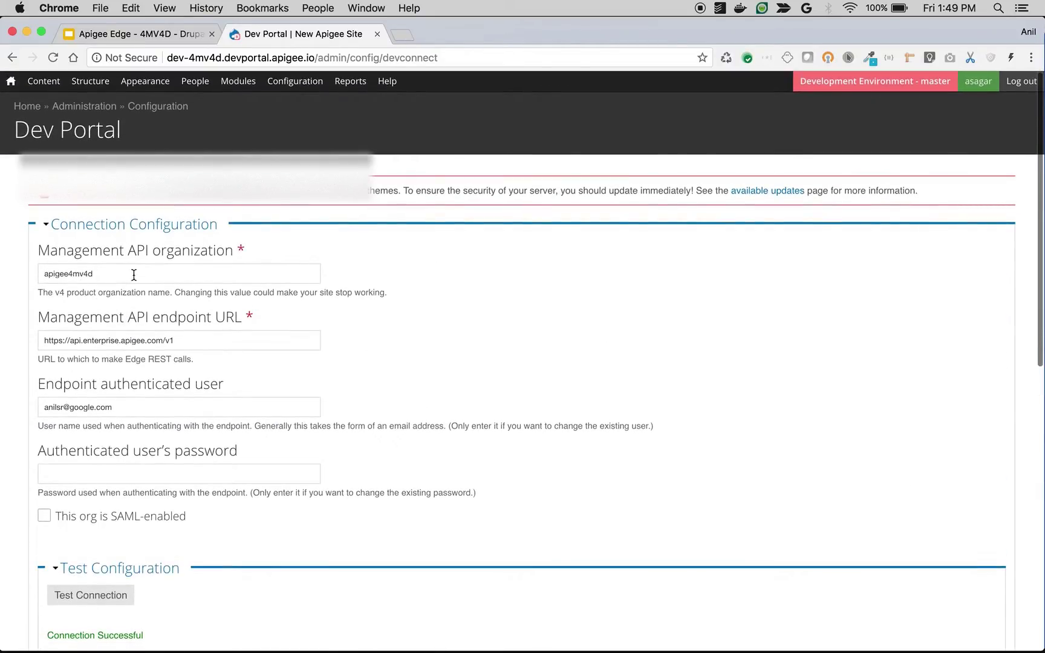
scroll(128, 322, down, 5)
scroll(124, 261, down, 2)
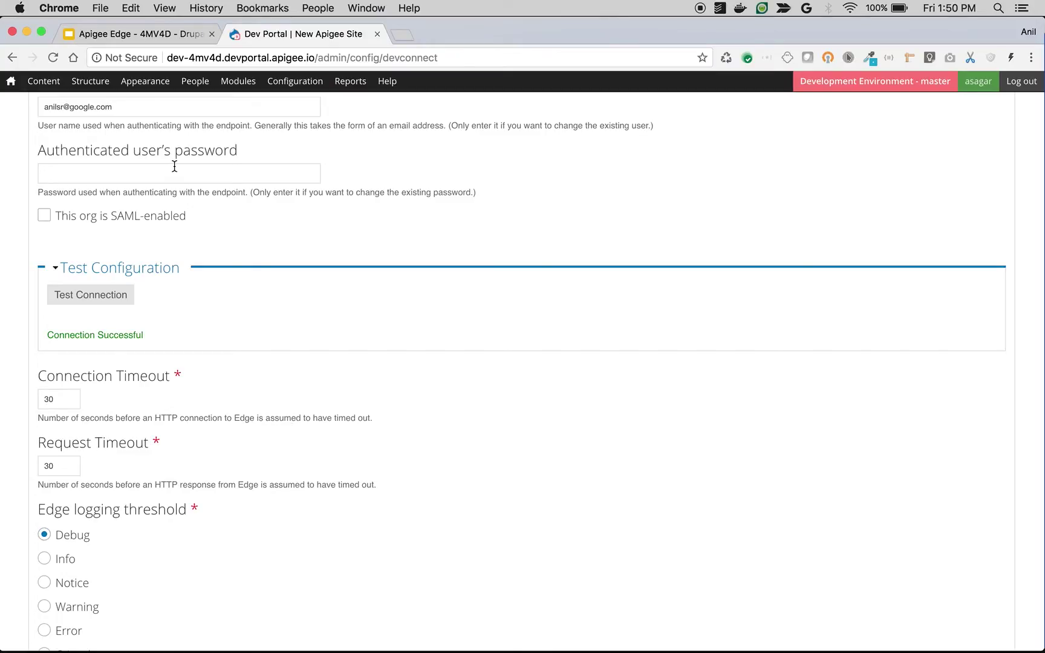
key(super+Tab)
key(super+Tab)
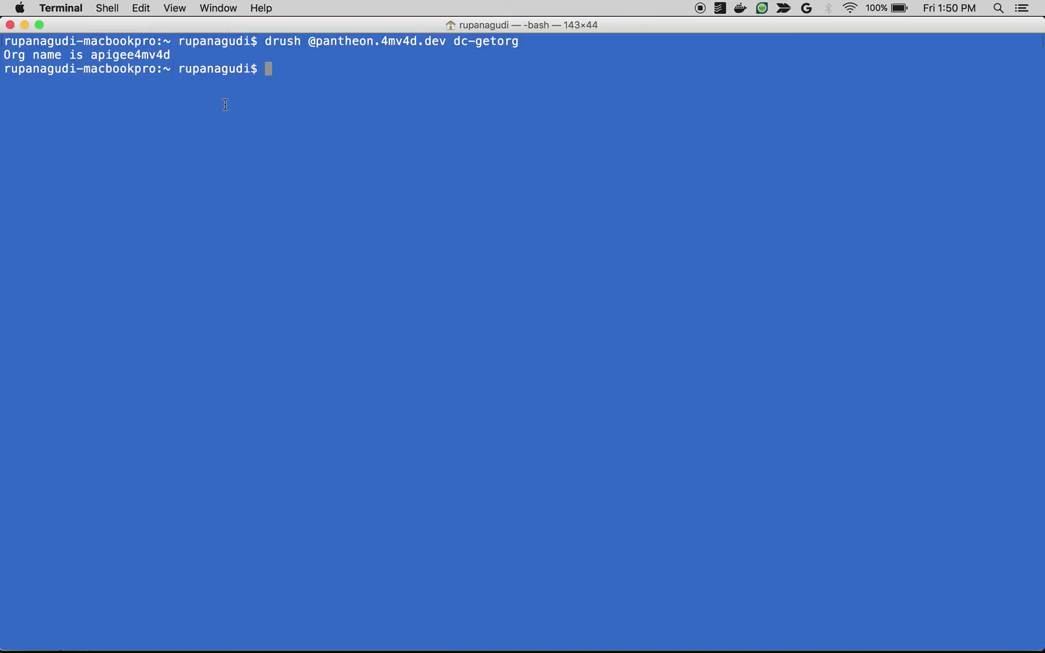
Rerun drush dc-getorg (returning apigee4mv4d), then turn it into a drush help listing.
key(Up)
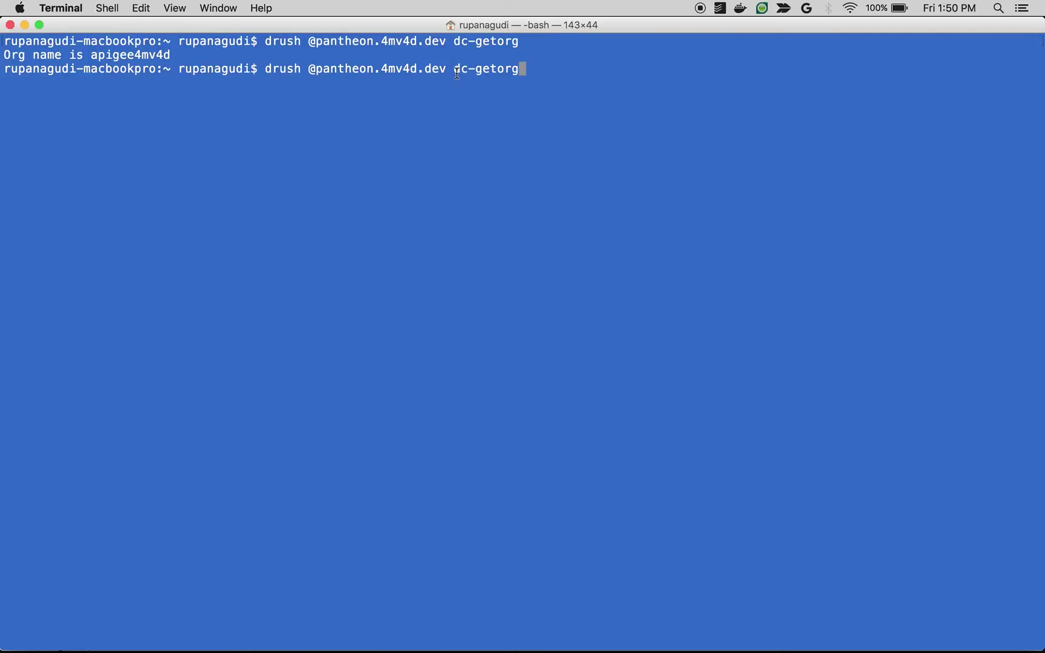
key(Return)
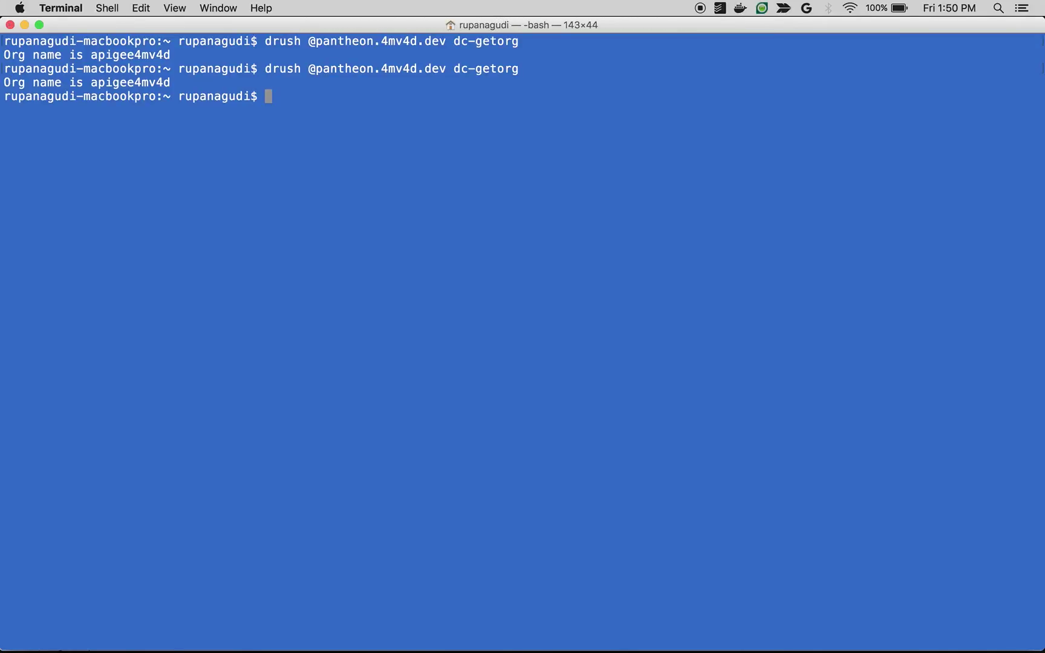
key(Up)
key(BackSpace)
key(BackSpace)
key(BackSpace)
key(BackSpace)
key(BackSpace)
key(BackSpace)
key(BackSpace)
text(help)
key(Return)
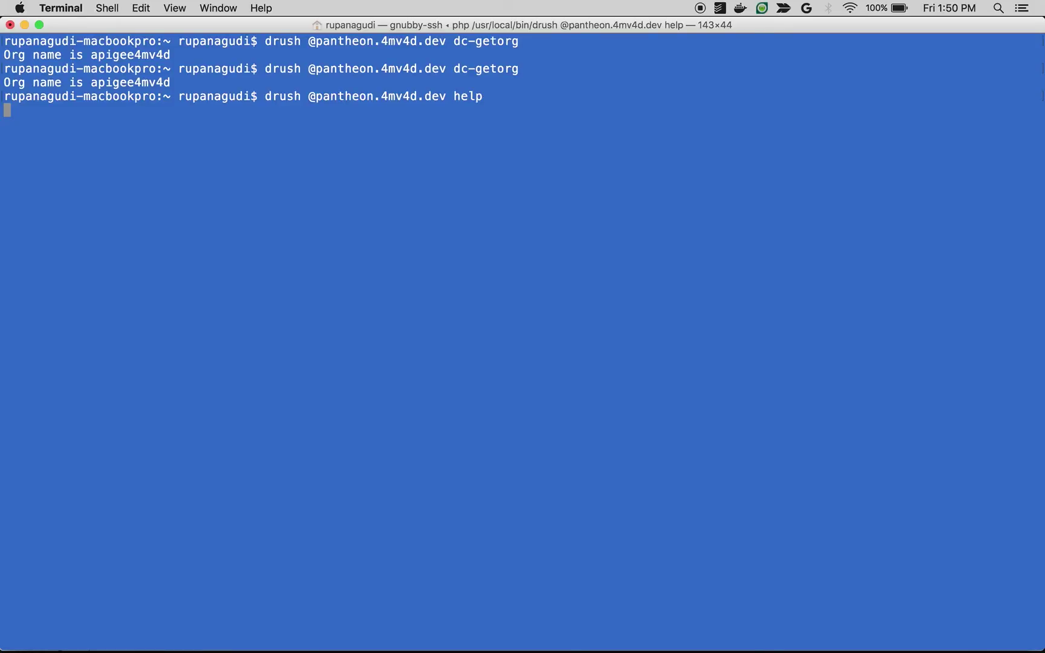
scroll(469, 83, up, 5)
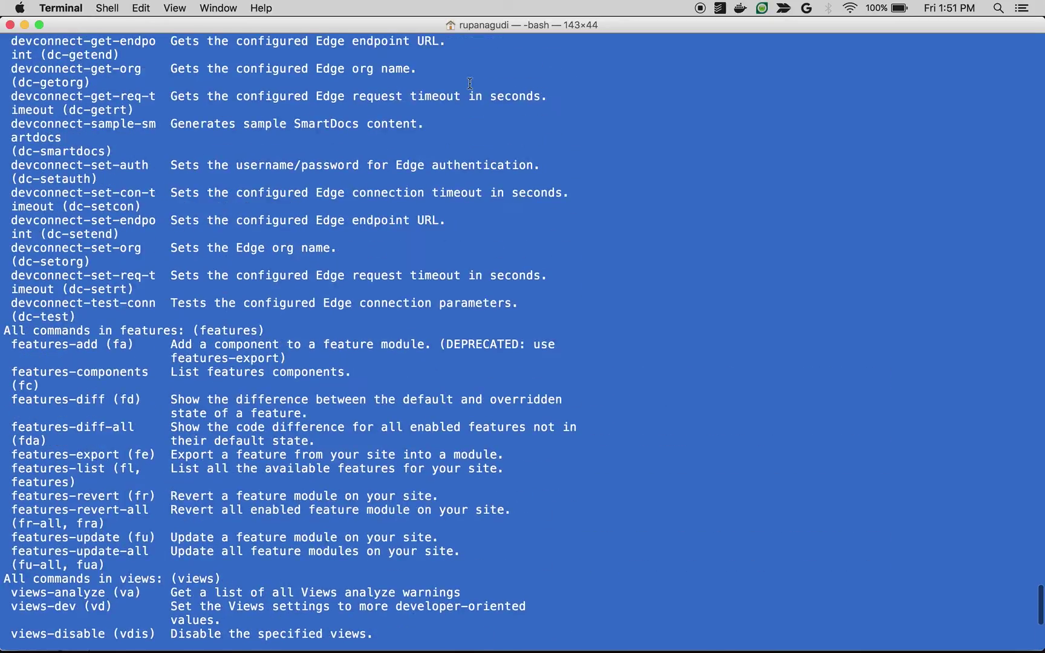
scroll(469, 82, up, 5)
scroll(469, 84, up, 1)
scroll(470, 84, down, 2)
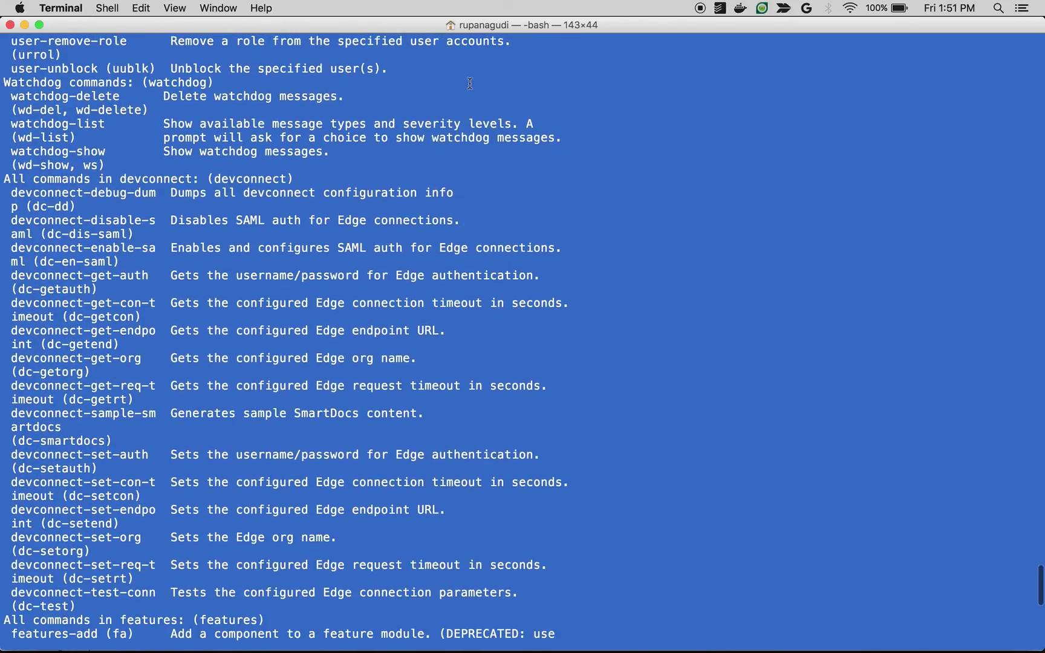
scroll(469, 83, down, 1)
scroll(470, 83, down, 1)
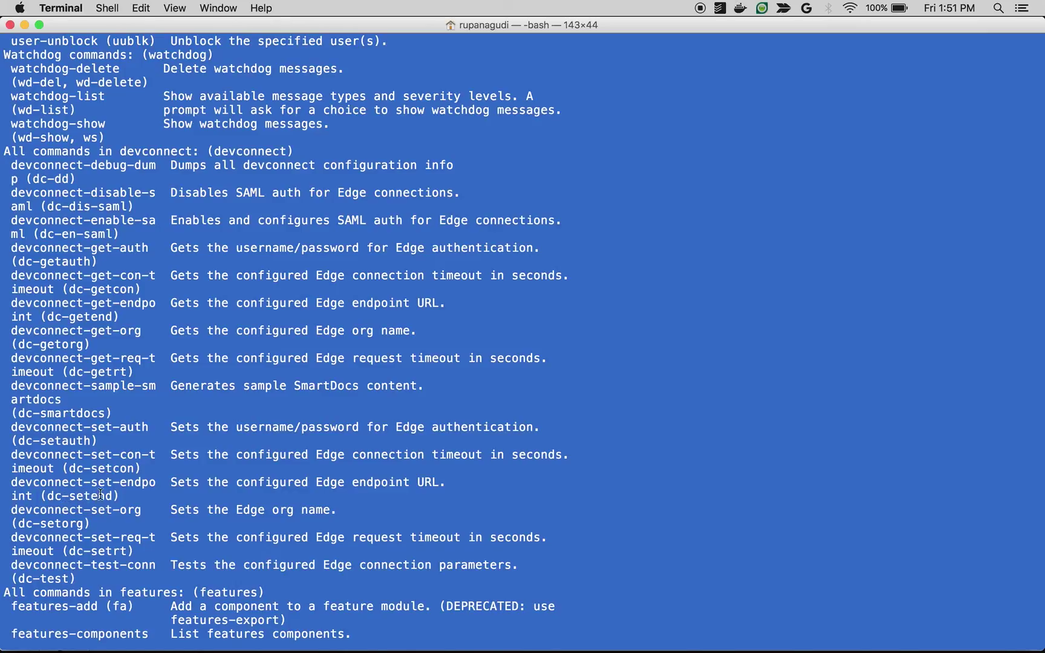
Highlight the endpoint-setting description and the dc-setauth command in the devconnect help.
drag(169, 481, 455, 481)
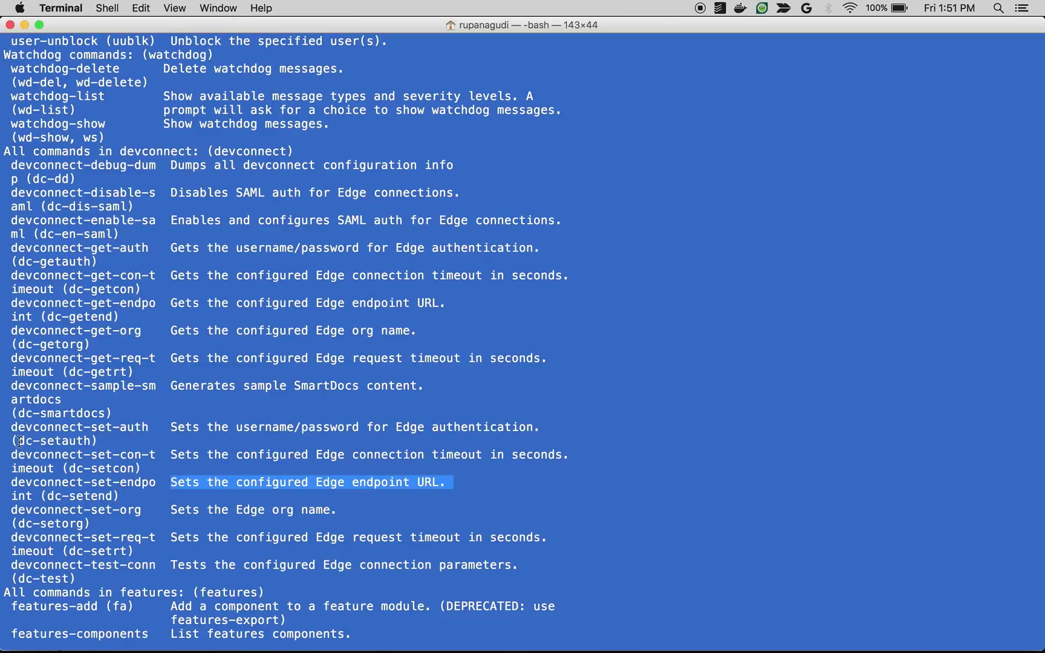
drag(19, 440, 88, 441)
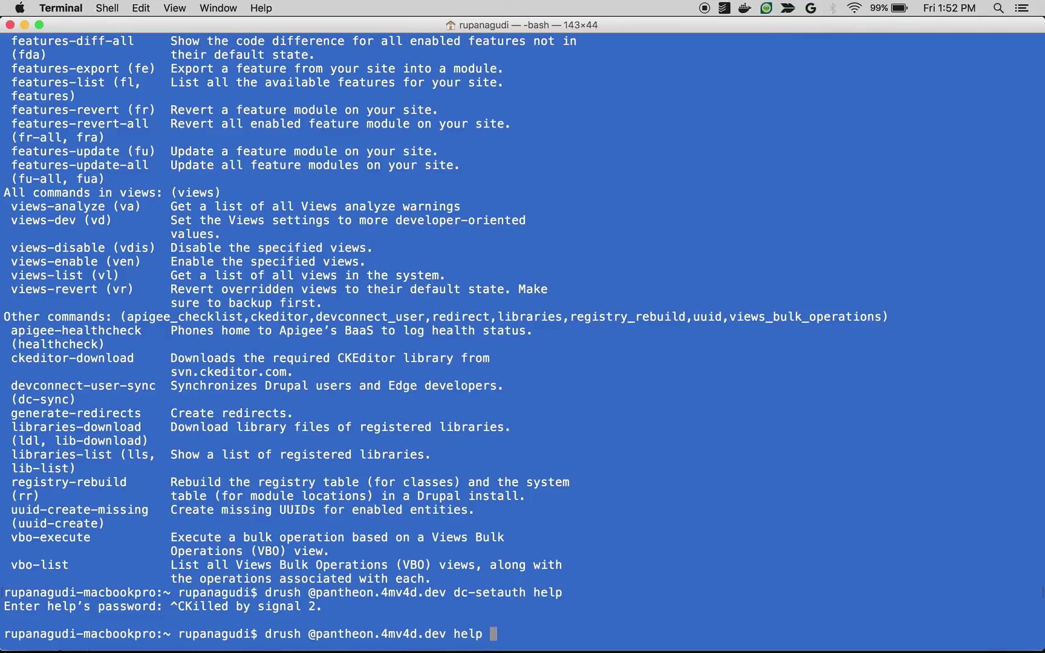
text(dc-setauth)
key(Return)
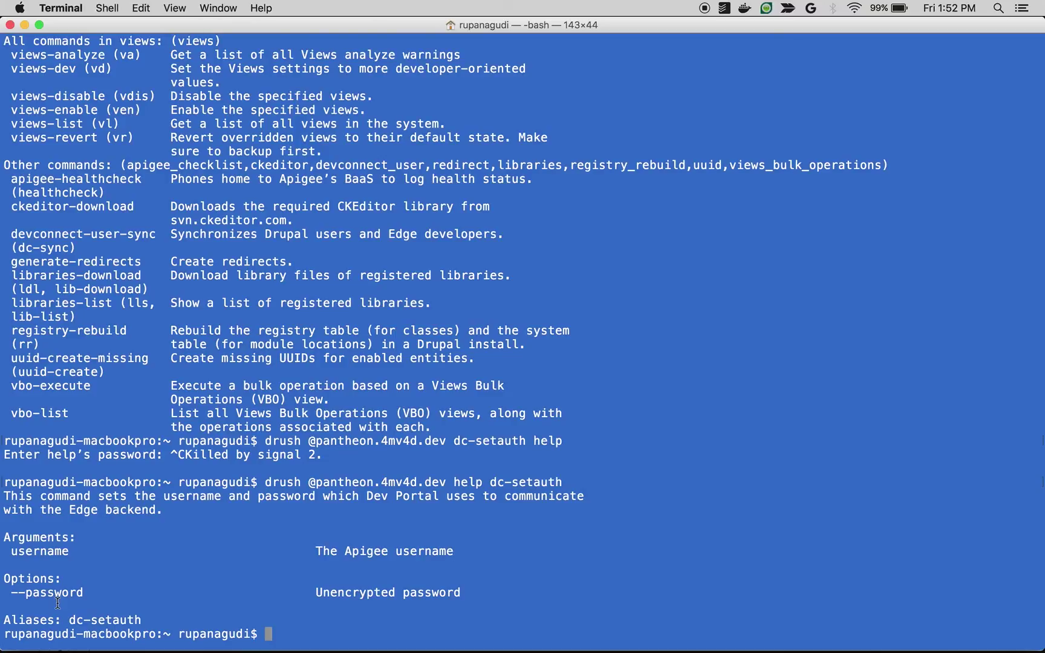
Rerun the recalled command as dc-setauth with the new Apigee username.
key(Up)
key(BackSpace)
key(BackSpace)
key(BackSpace)
key(BackSpace)
key(BackSpace)
key(BackSpace)
key(BackSpace)
key(BackSpace)
key(BackSpace)
key(BackSpace)
key(BackSpace)
key(BackSpace)
key(BackSpace)
key(BackSpace)
text(dc)
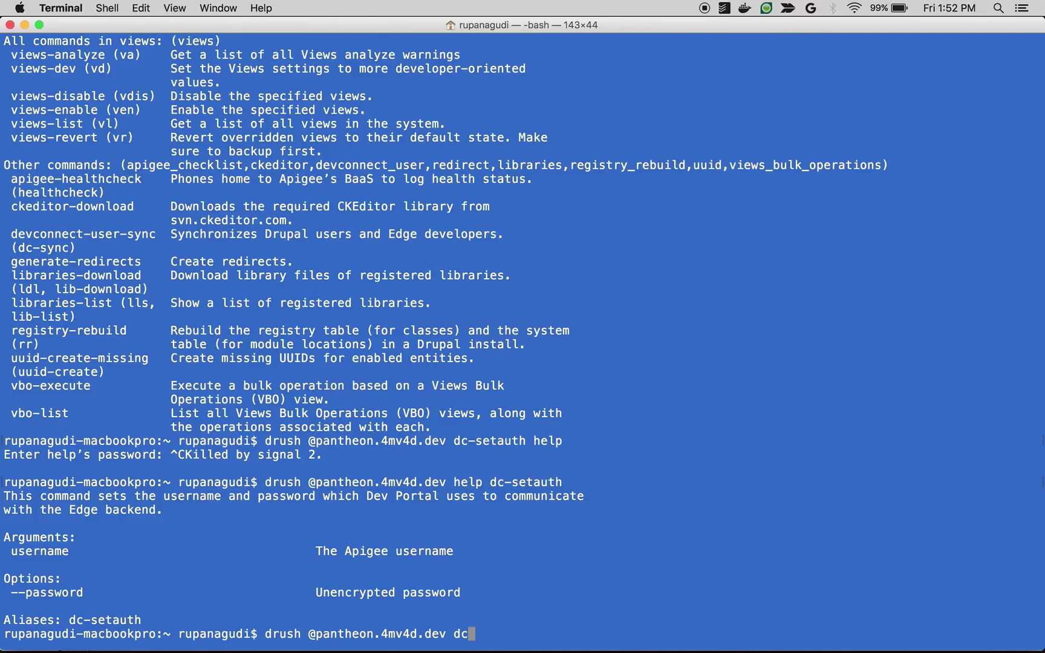
text(-setauth asagar@example.)
key(BackSpace)
text(.com)
key(Return)
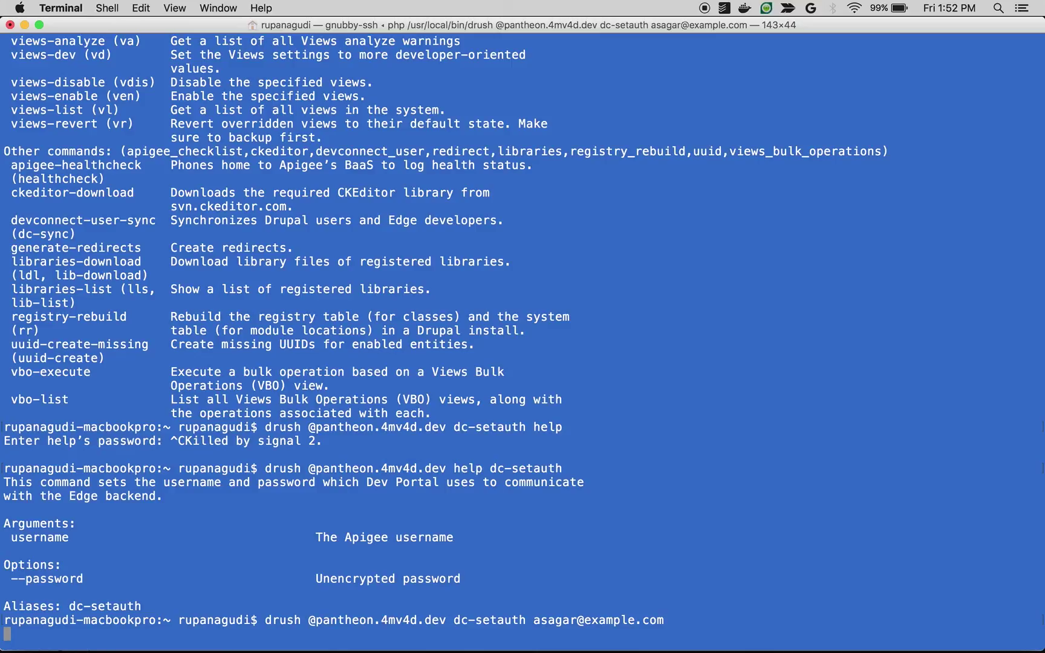